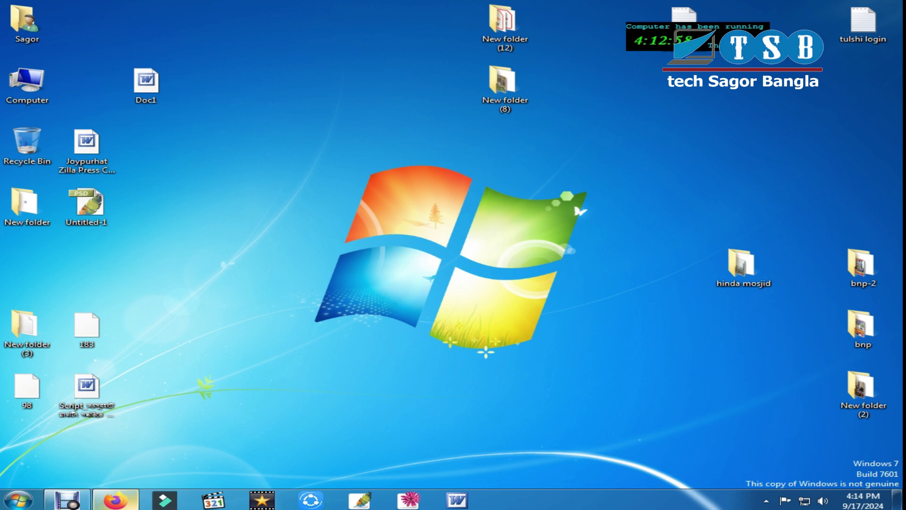
Switch to Filmora9 and delete the Lower Third 33 title clip from track 2.
left_click(164, 500)
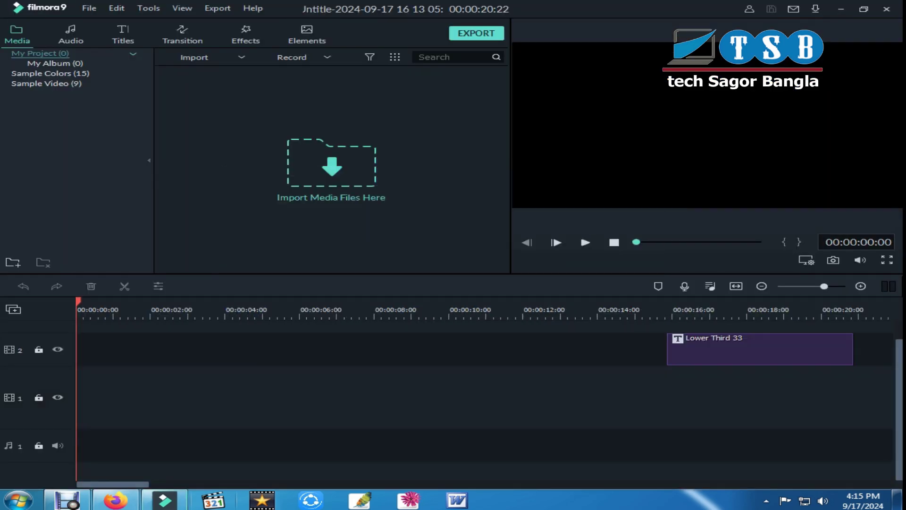
left_click(760, 349)
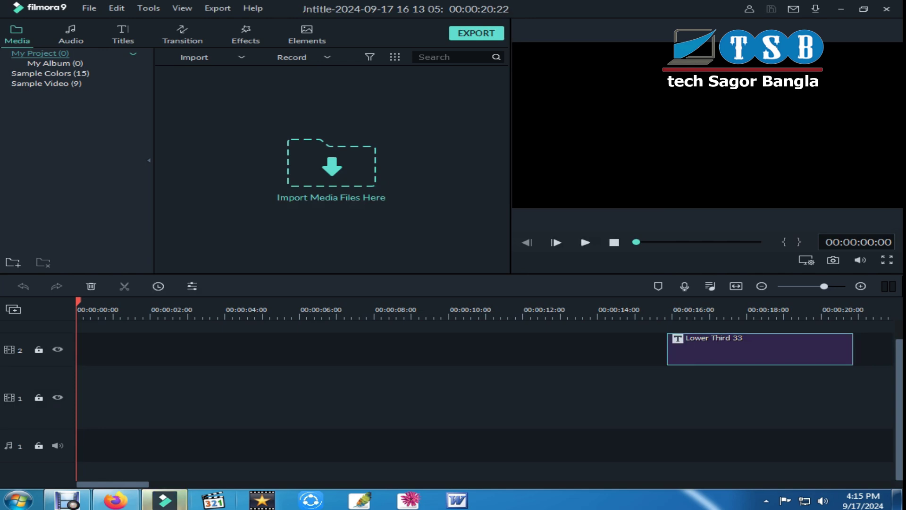
key("Delete")
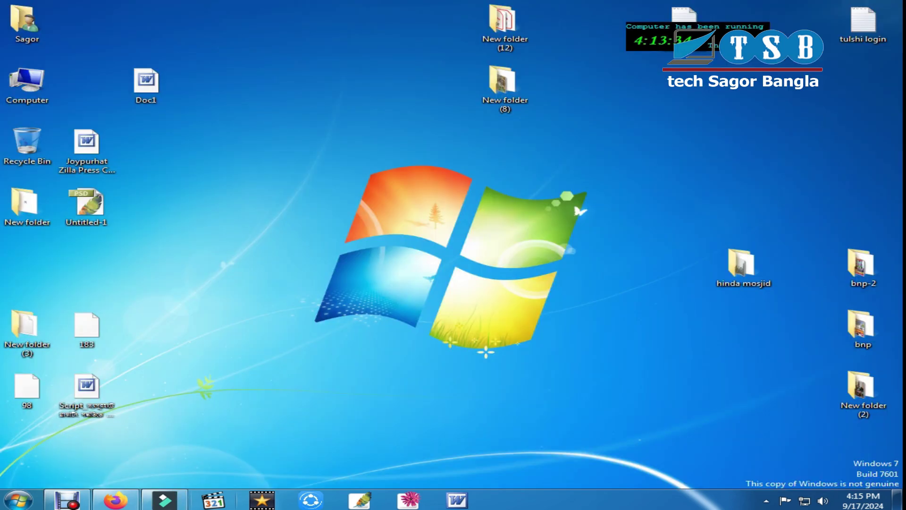
Add the Joypurhat Hinda Mosjid footage from the "hinda mosjid" desktop folder to the timeline and move it to video track 1.
double_click(741, 265)
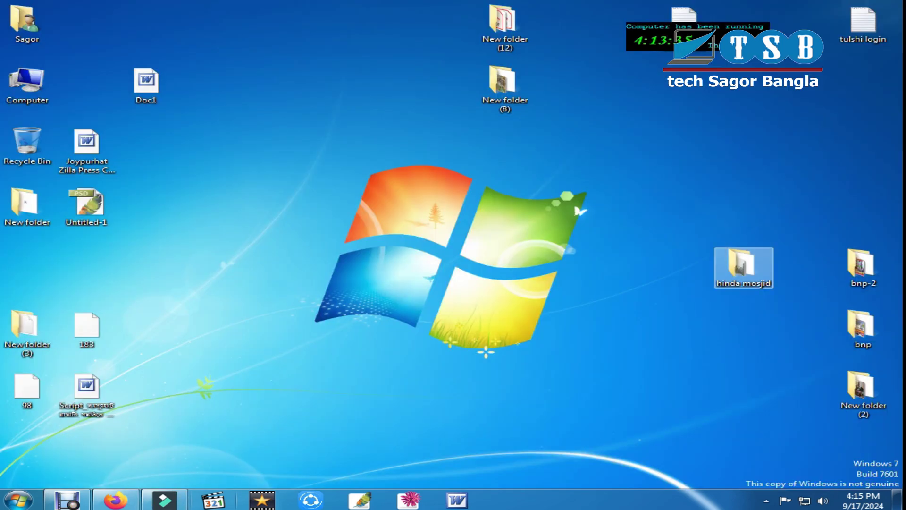
left_click_drag(236, 77, 207, 370)
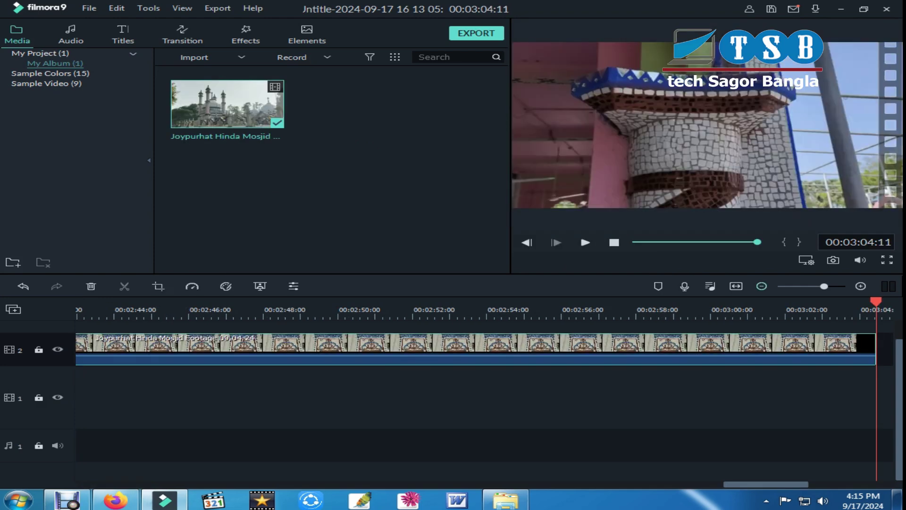
left_click(761, 286)
left_click(762, 286)
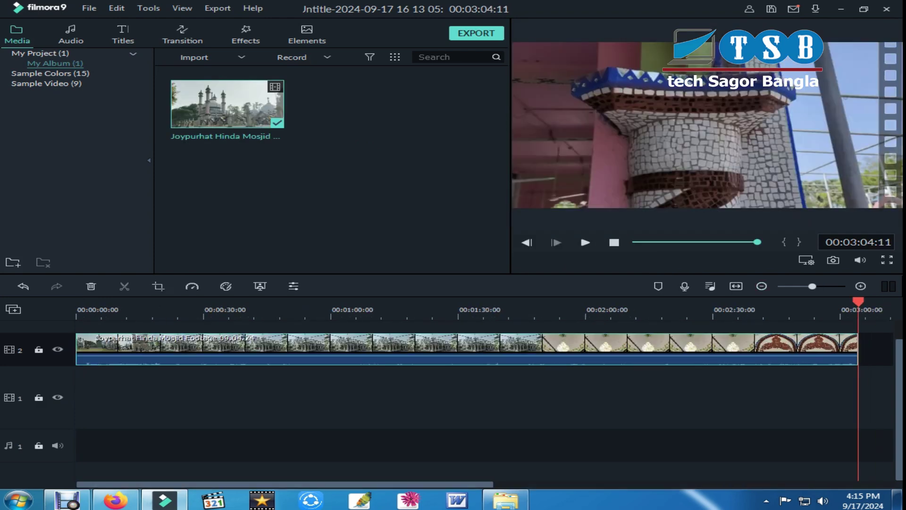
key("ctrl+minus")
left_click_drag(134, 349, 139, 383)
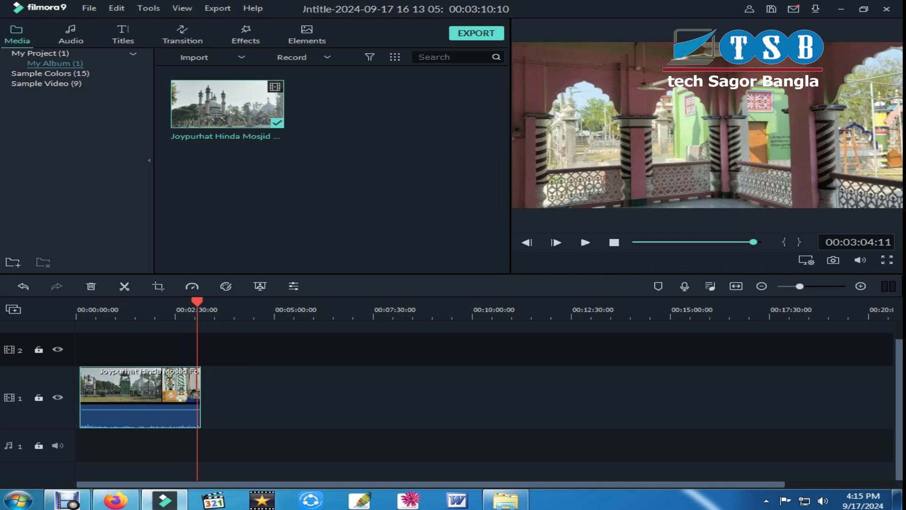
Place the Credit 4 title on video track 1, in the empty area after the mosque footage.
left_click(307, 311)
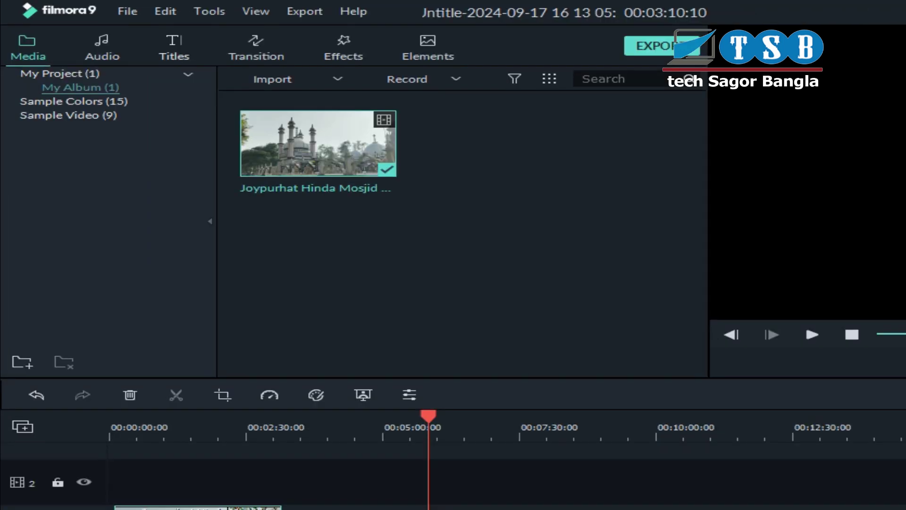
left_click(174, 47)
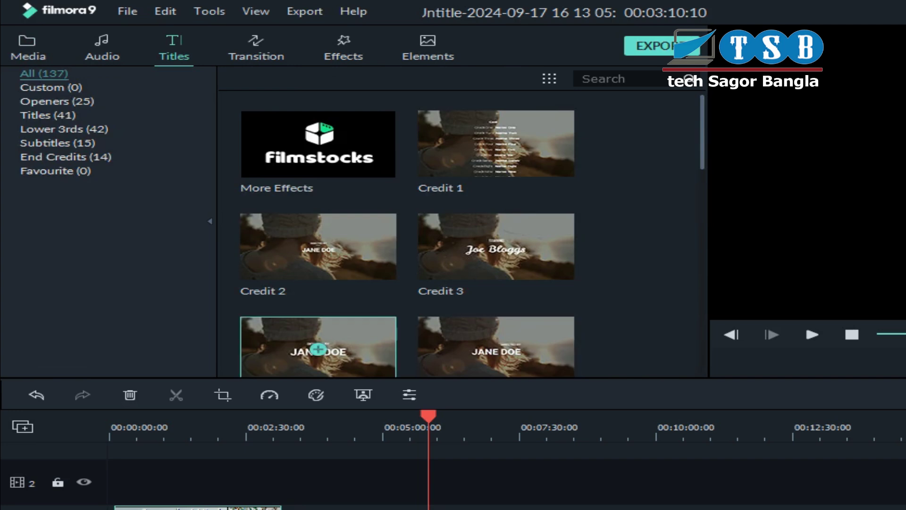
scroll(318, 349, "down", 1)
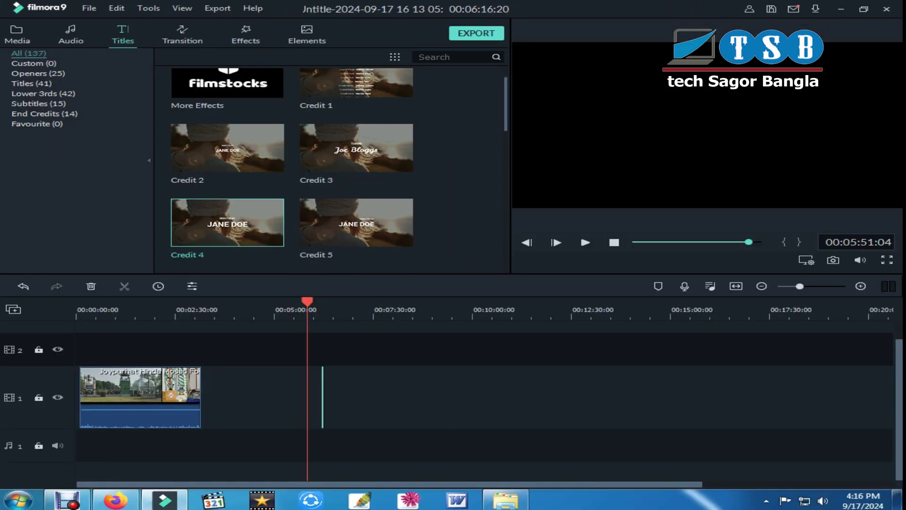
left_click_drag(322, 396, 325, 396)
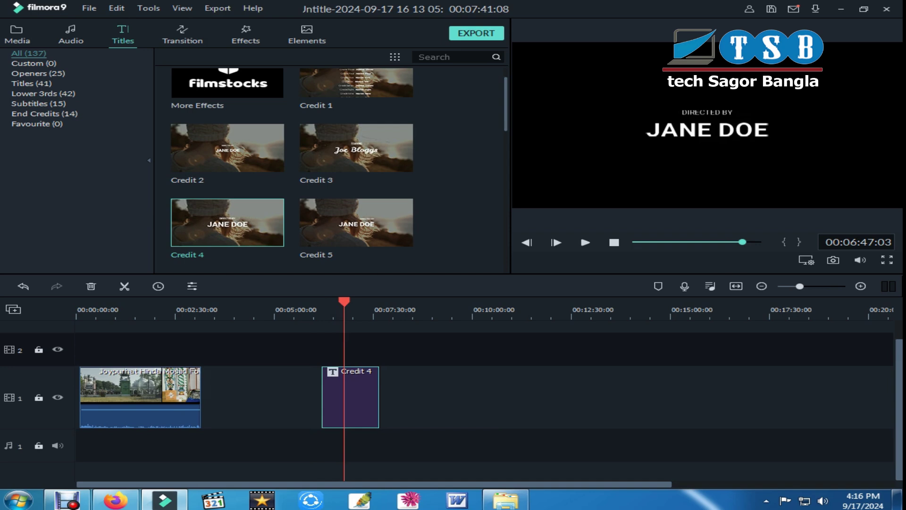
Open the Credit 4 title for editing and delete all of its placeholder text.
double_click(356, 398)
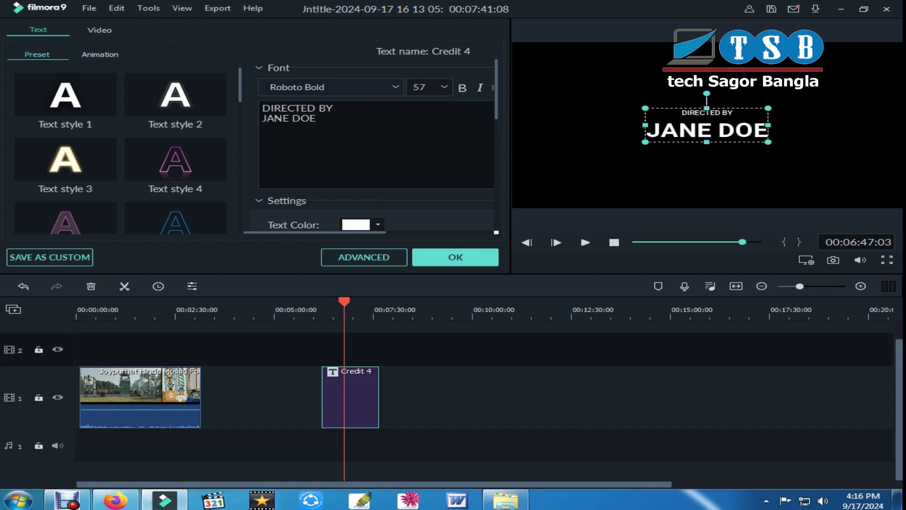
key("ctrl+a")
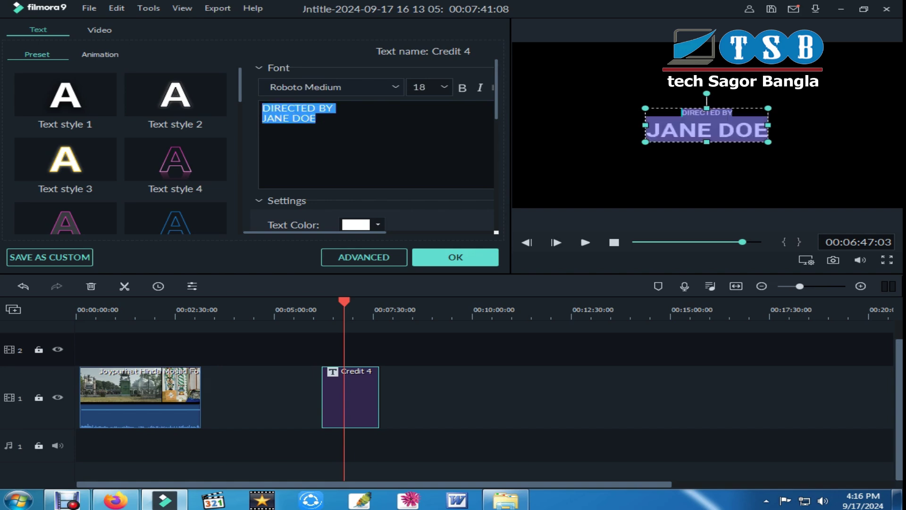
key("Delete")
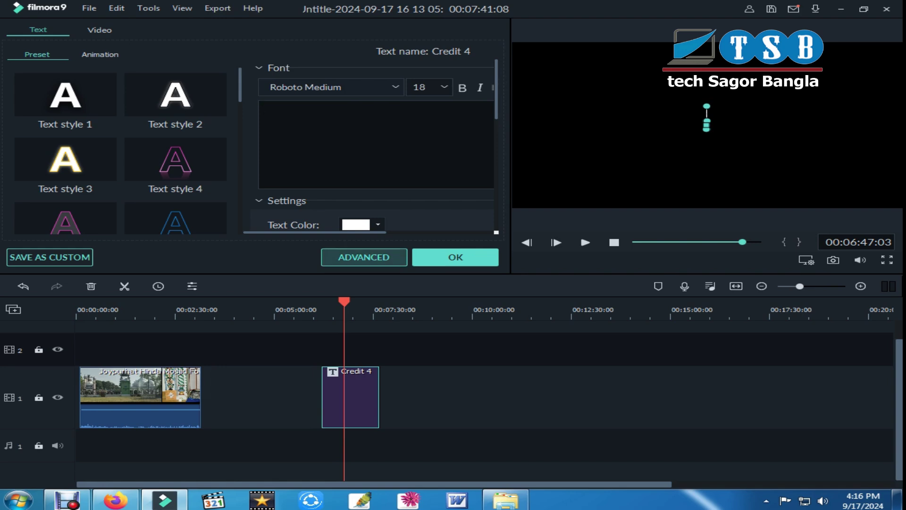
Add a rectangle shape to the title in the advanced text editor.
left_click(363, 258)
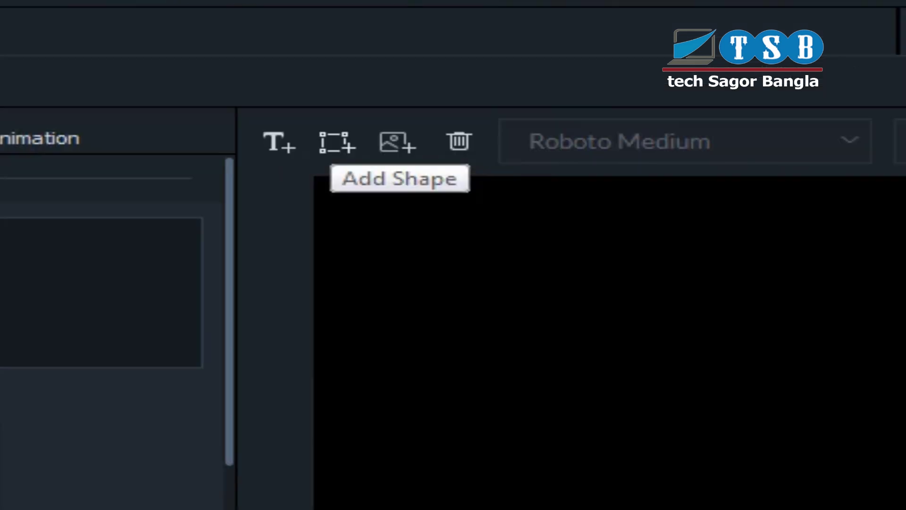
left_click(337, 142)
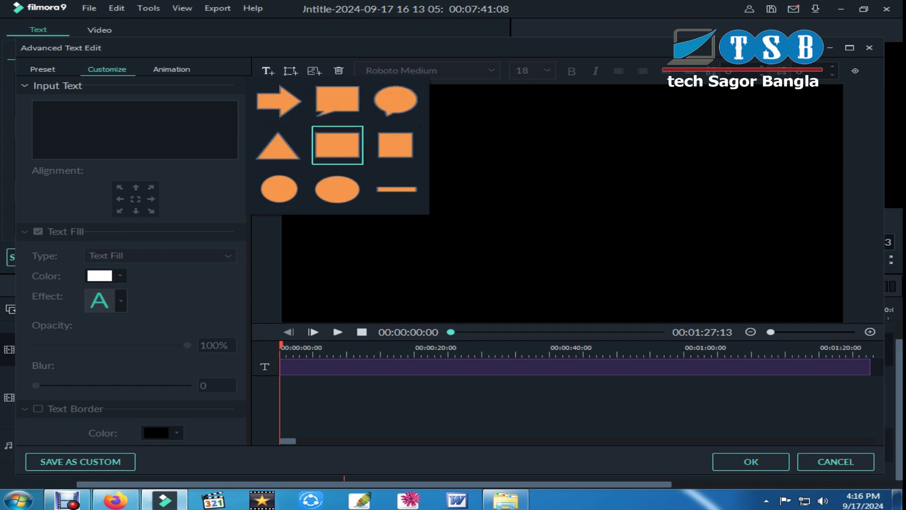
left_click(338, 145)
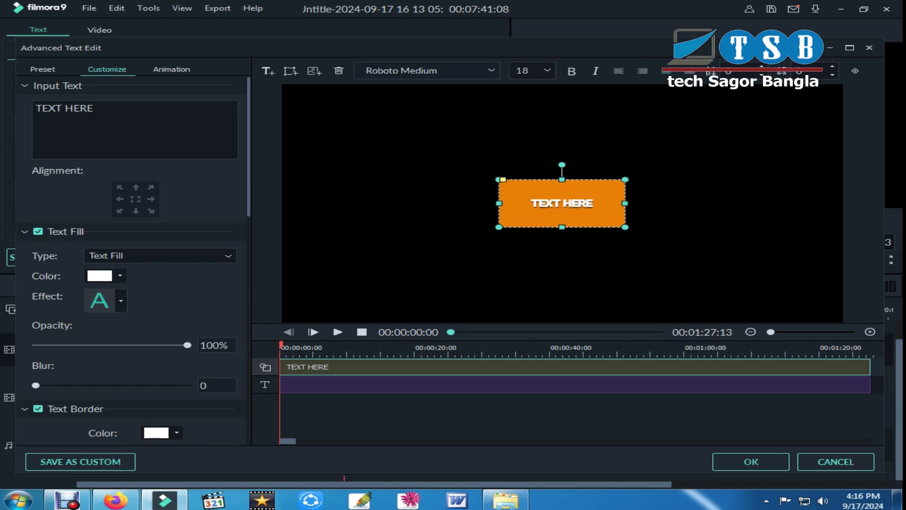
Stretch the rectangle into a thin bar across the full frame width and place it near the frame's lower edge.
left_click_drag(625, 227, 883, 260)
left_click_drag(882, 261, 864, 224)
left_click_drag(323, 223, 236, 224)
left_click_drag(401, 223, 394, 247)
left_click_drag(543, 248, 543, 263)
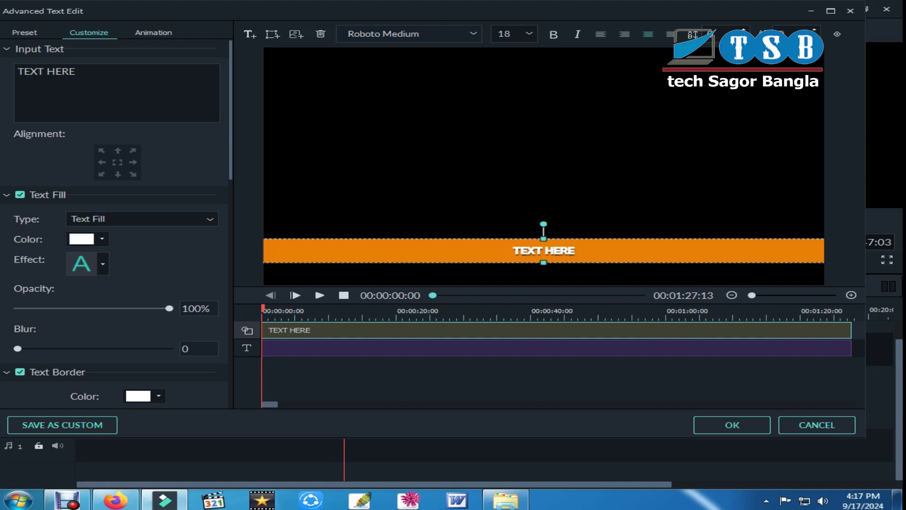
Clear the bar's placeholder text and set its shape fill color to dark blue.
key("ctrl+a")
key("BackSpace")
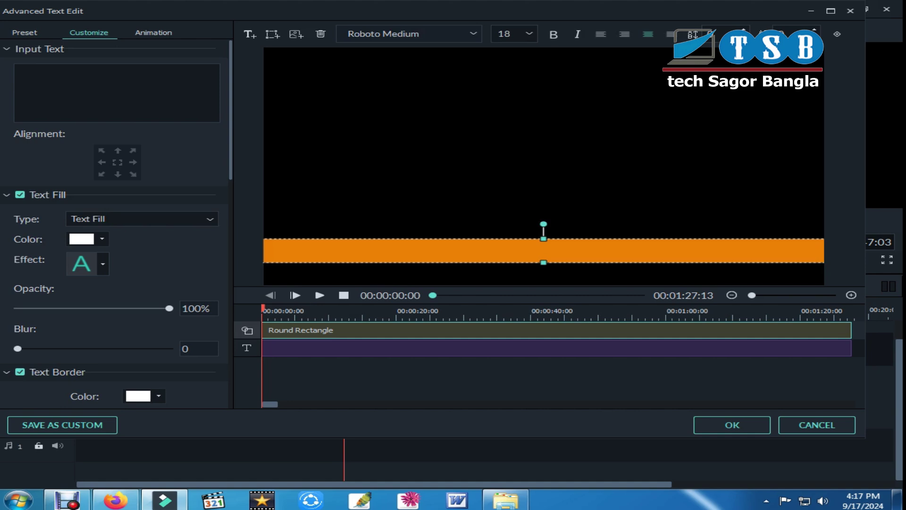
scroll(116, 222, "down", 10)
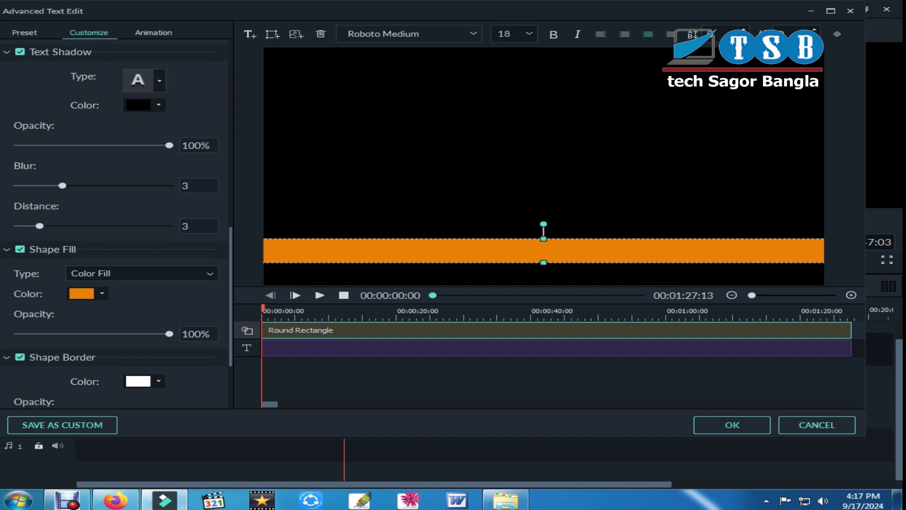
left_click(102, 293)
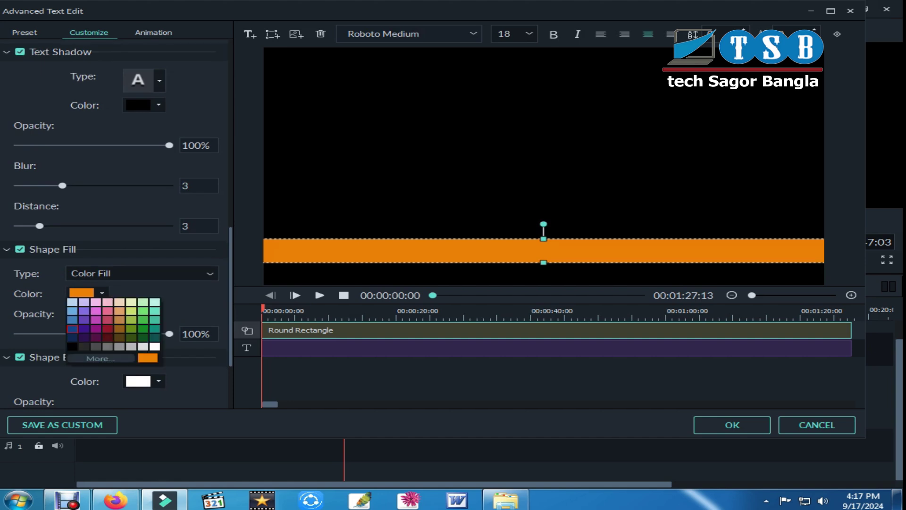
left_click(73, 328)
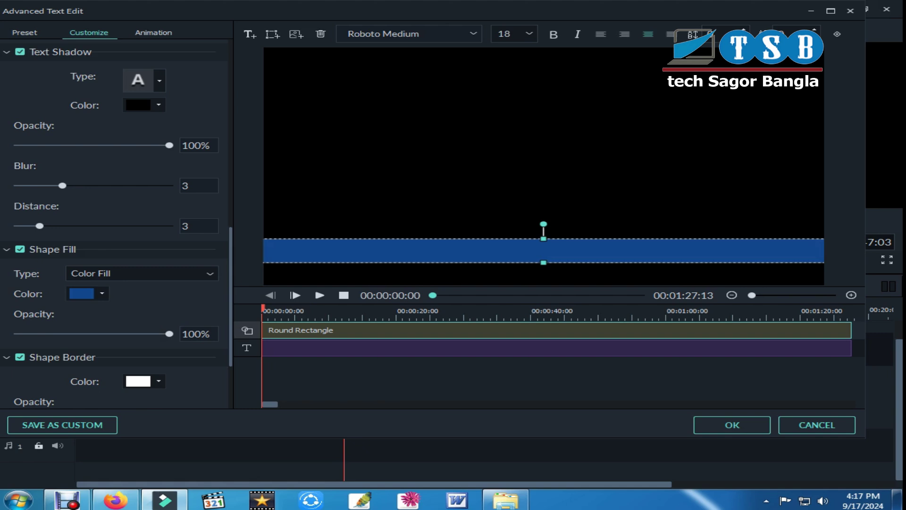
Deselect the blue bar and add a new text box to the title.
scroll(115, 227, "up", 10)
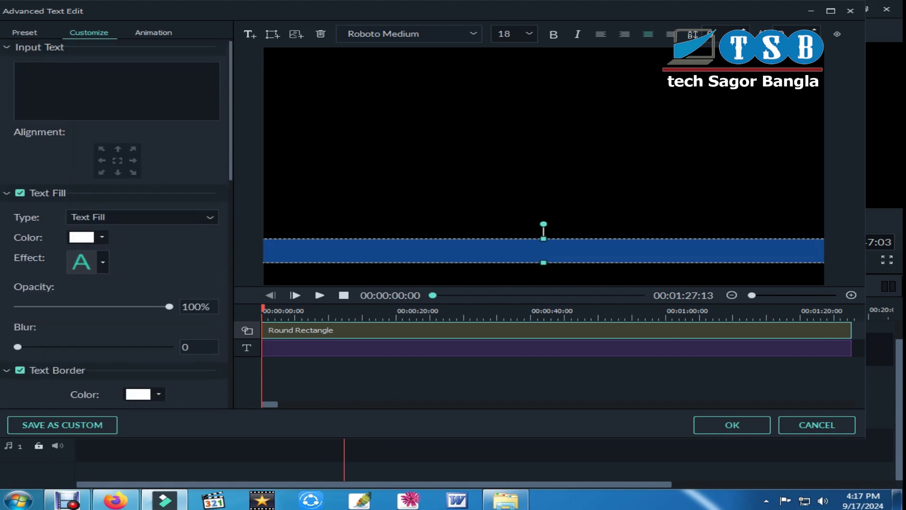
left_click(542, 151)
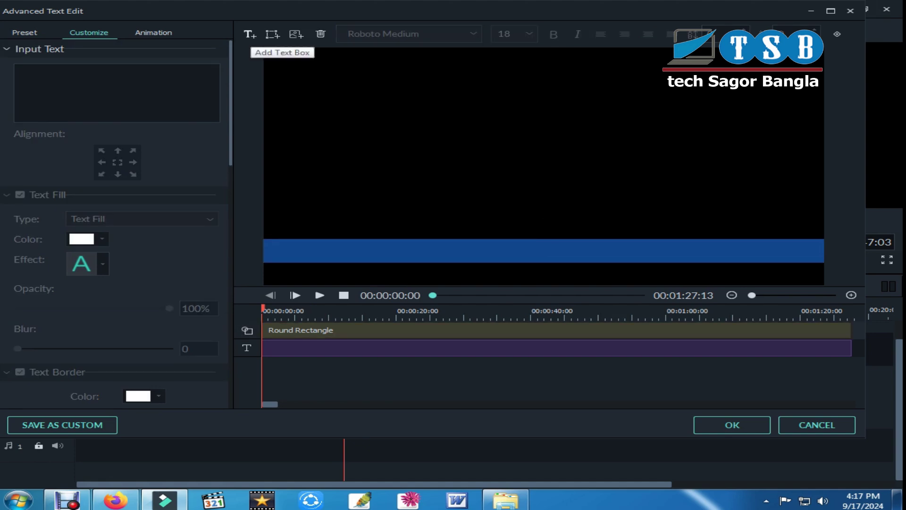
left_click(250, 34)
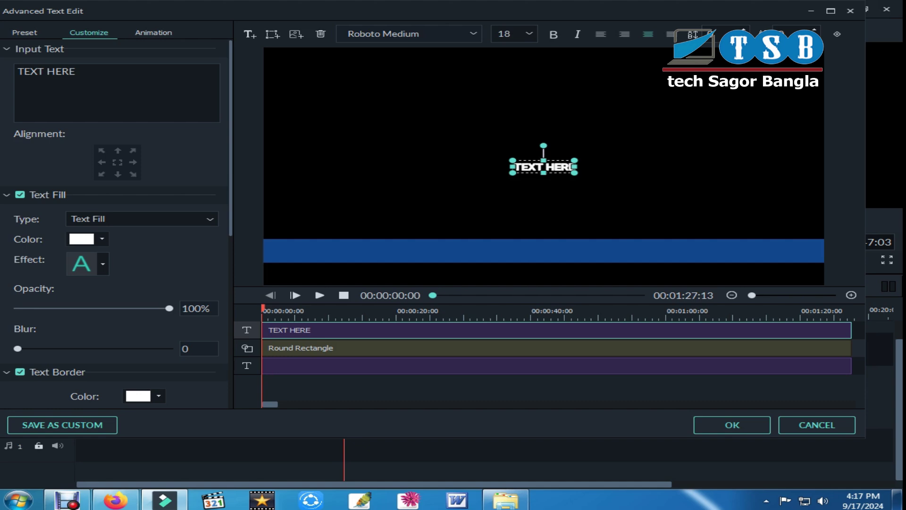
Open the Joypurhat Hinda Mosjid News 09.04.24 document in Word, copy the first two lines of Bengali text, and close it.
left_click(505, 500)
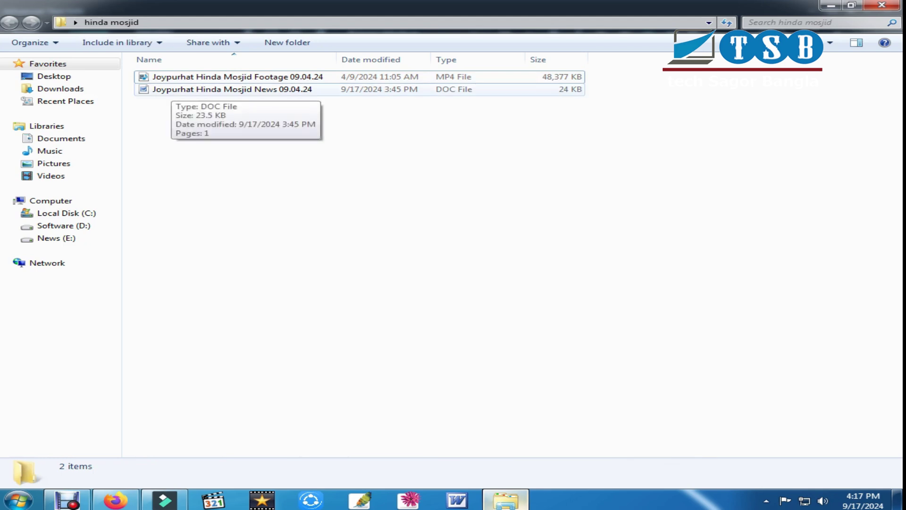
left_click(180, 89)
double_click(180, 90)
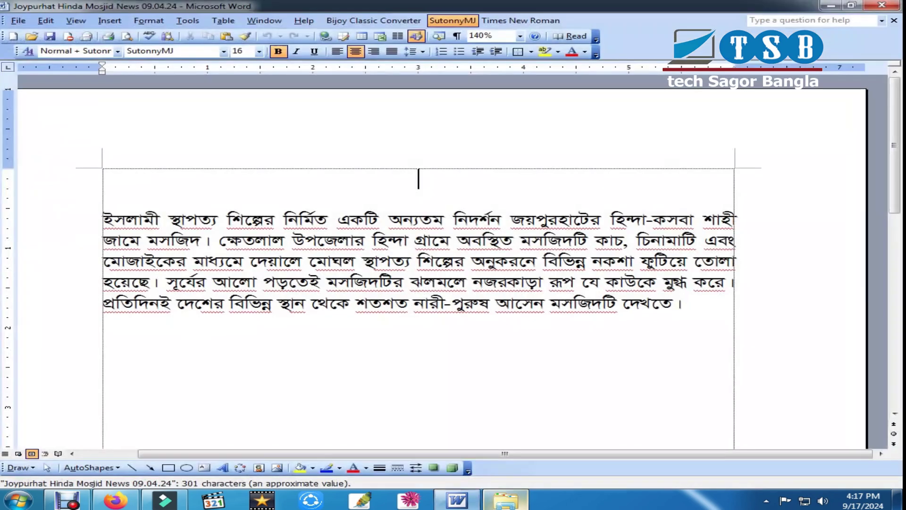
left_click_drag(103, 220, 739, 241)
right_click(464, 240)
left_click(500, 259)
left_click(353, 282)
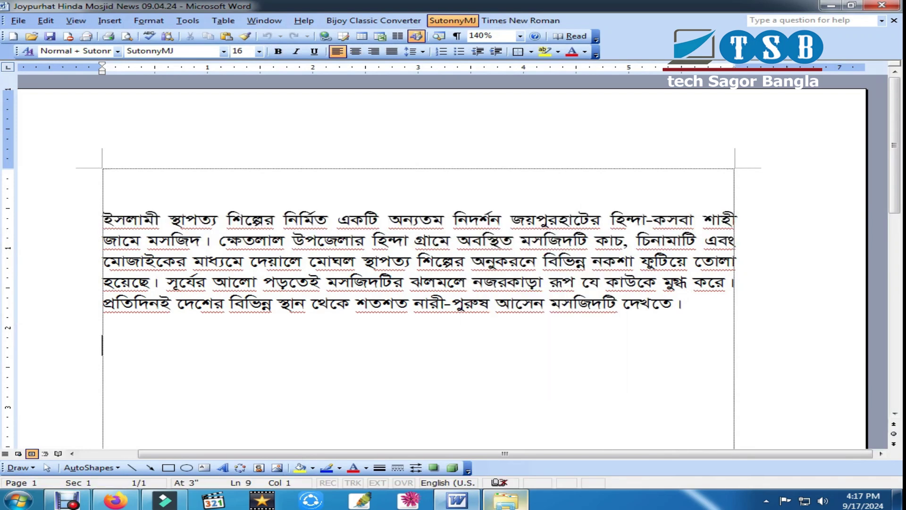
right_click(430, 6)
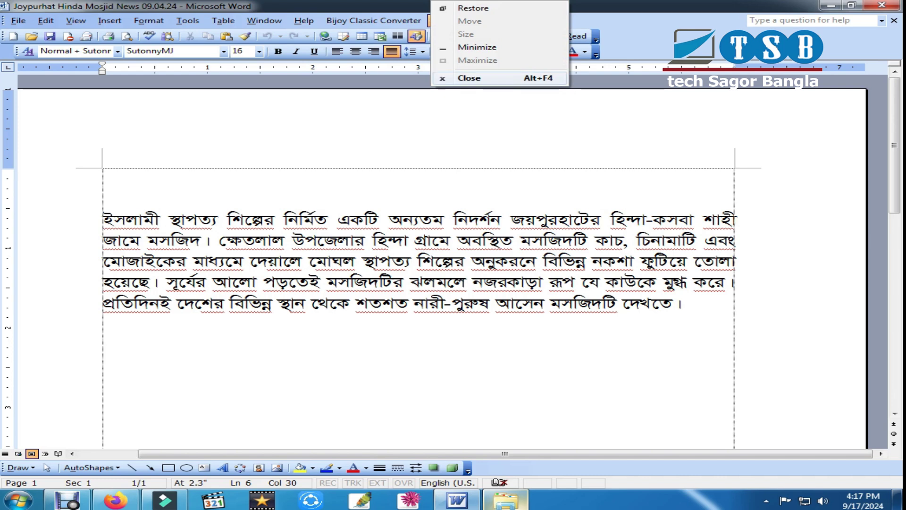
left_click(453, 78)
Back in Filmora9, replace the new text box's placeholder with the copied news text and shift it right to show its beginning.
left_click(165, 499)
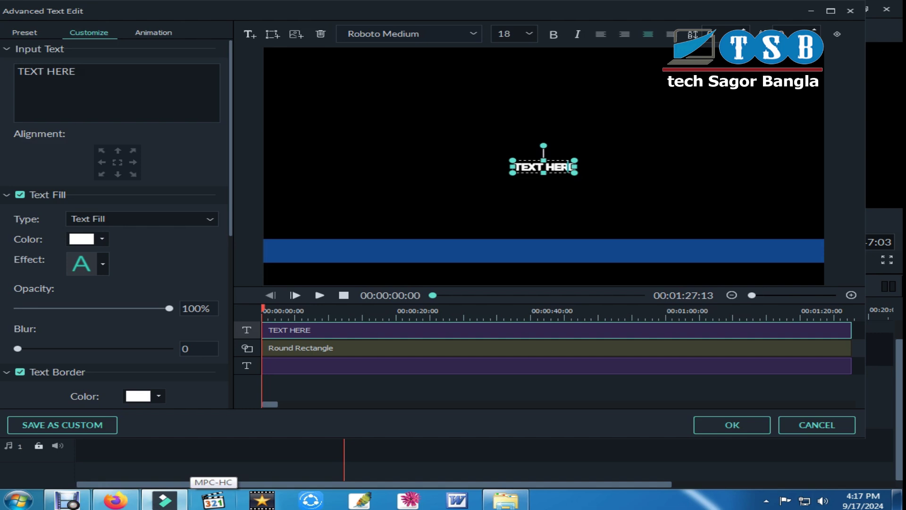
key("ctrl+a")
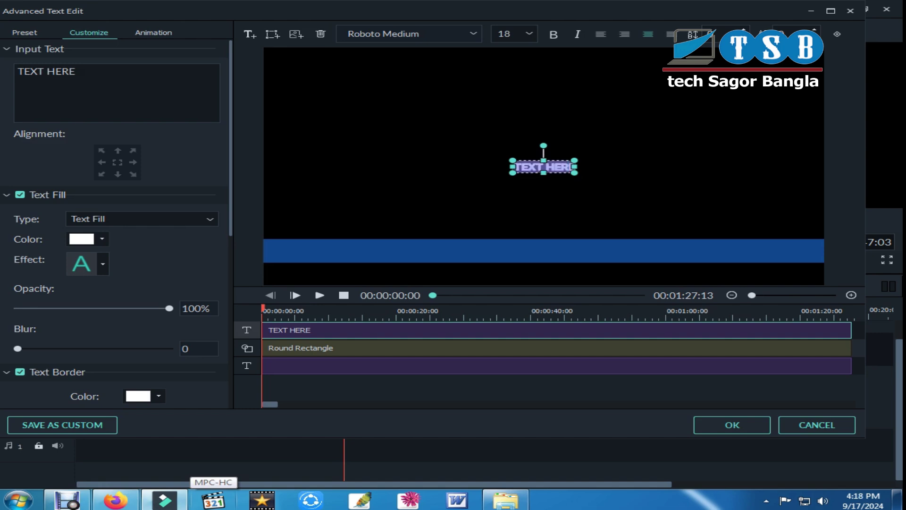
key("BackSpace")
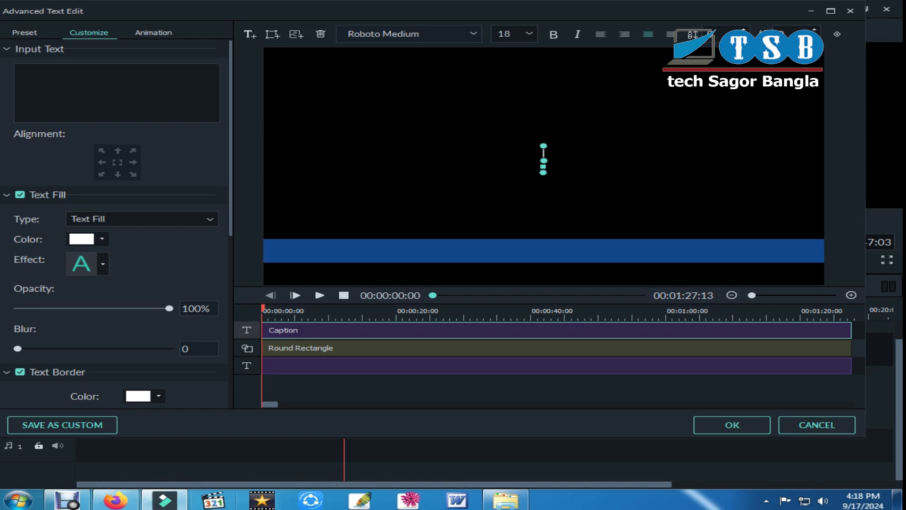
key("ctrl+v")
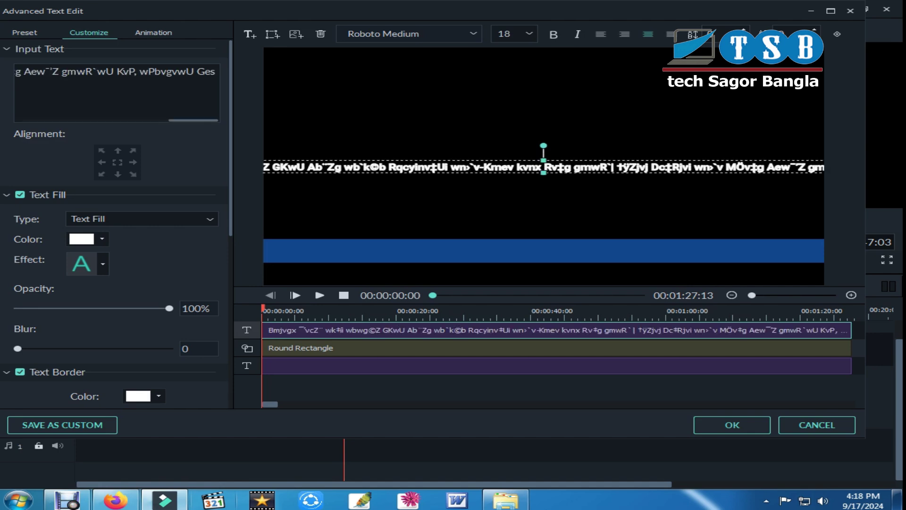
left_click(401, 203)
left_click_drag(401, 167, 575, 174)
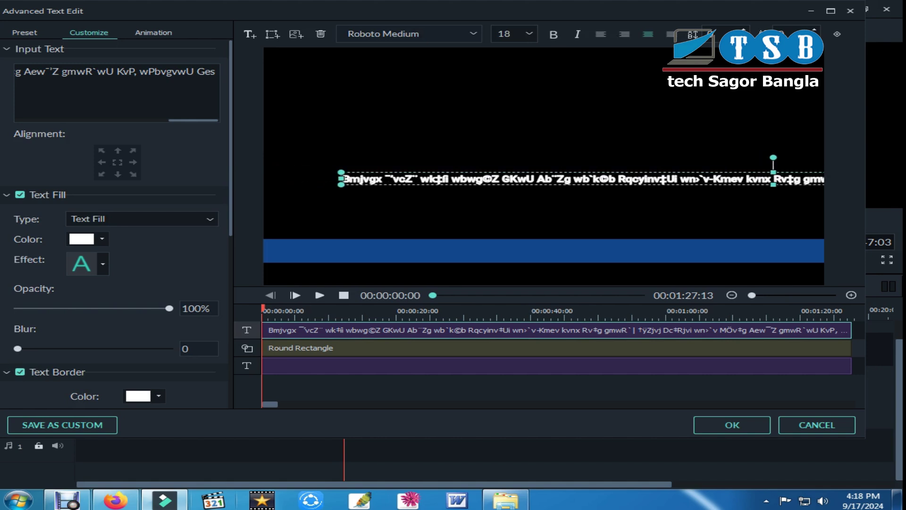
Set the news text's font to SutonnyMJ.
left_click(474, 34)
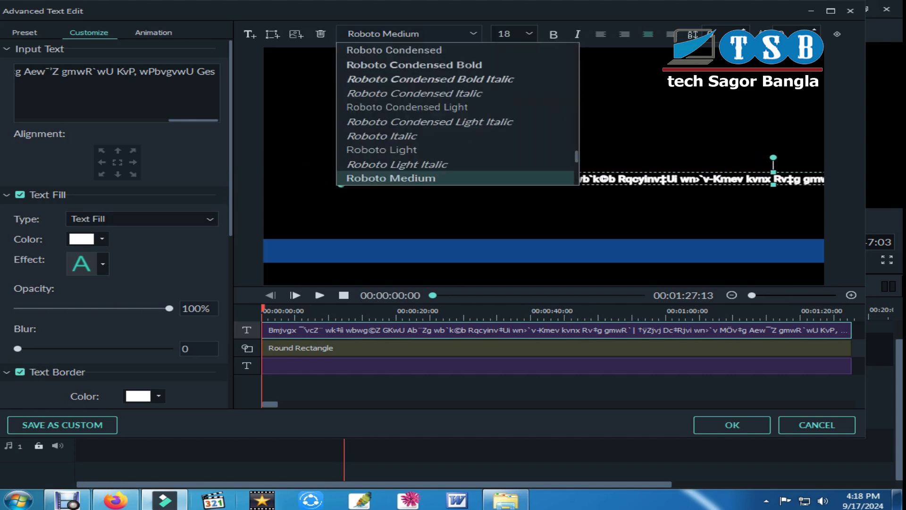
scroll(457, 114, "down", 3)
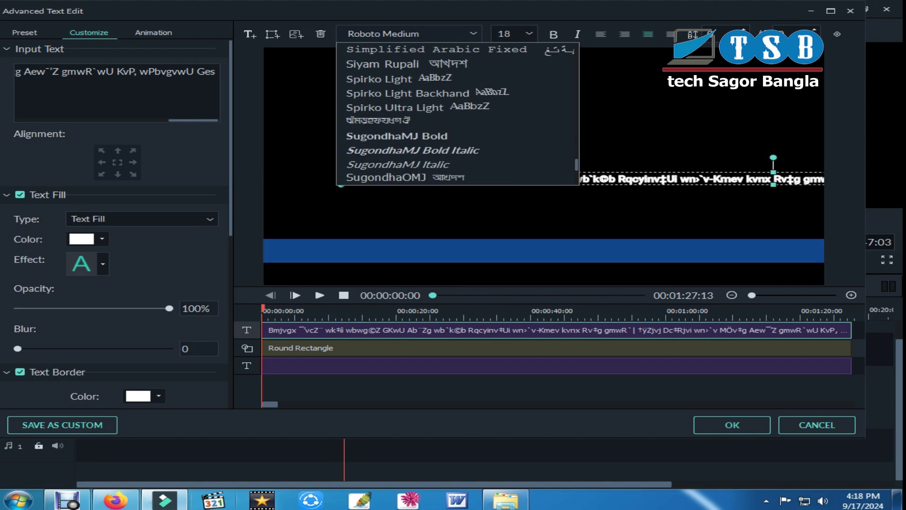
scroll(457, 114, "up", 8)
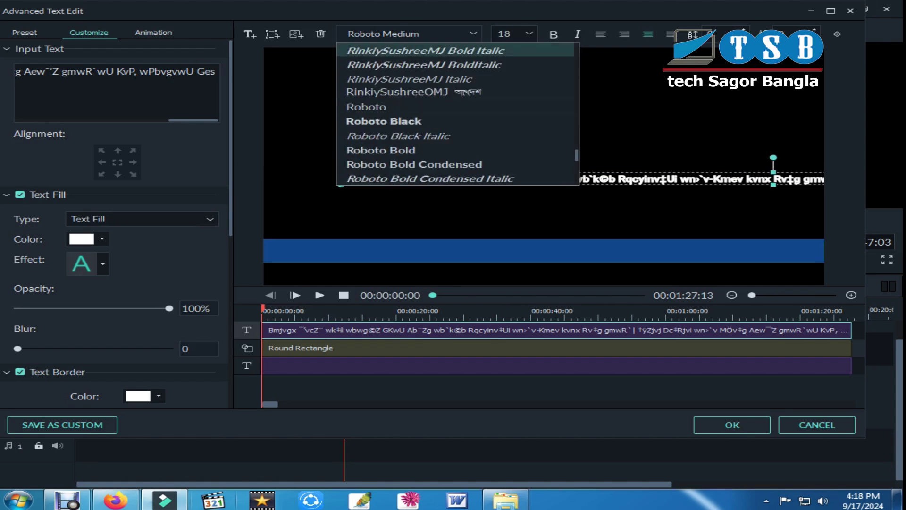
left_click(424, 34)
left_click_drag(383, 34, 348, 34)
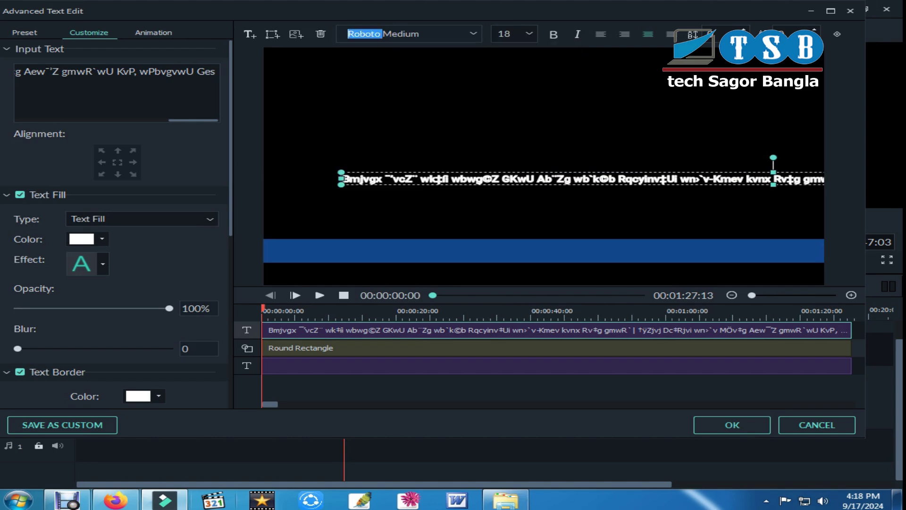
type("sutonnyMJ")
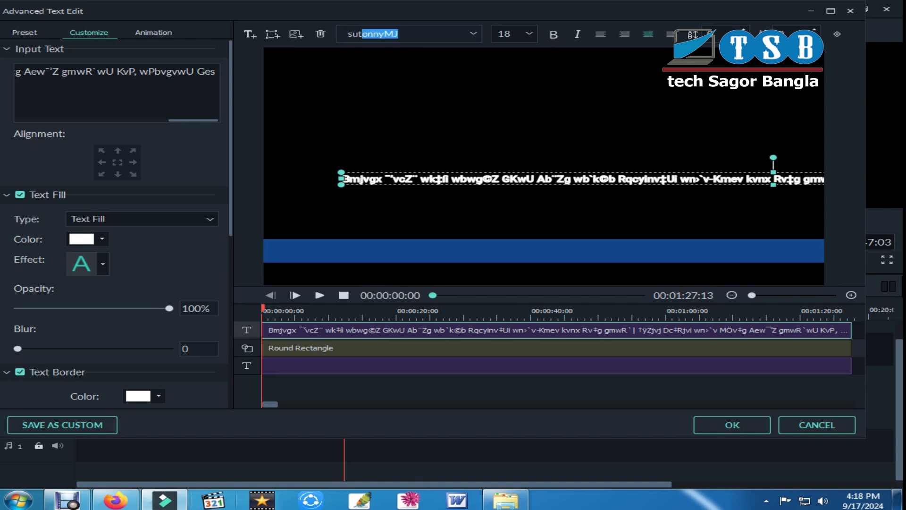
key("Return")
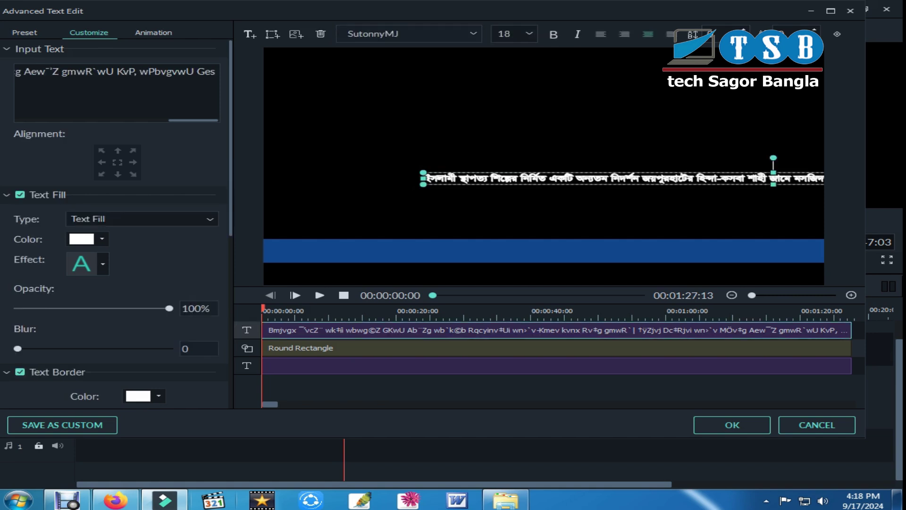
Make the news text bold at size 20 and turn off its text border.
left_click(529, 34)
left_click(514, 96)
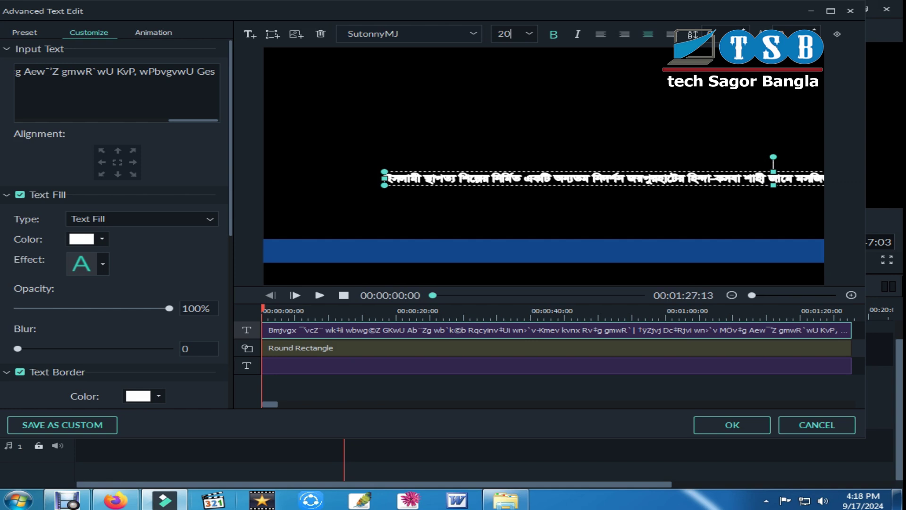
scroll(115, 222, "down", 3)
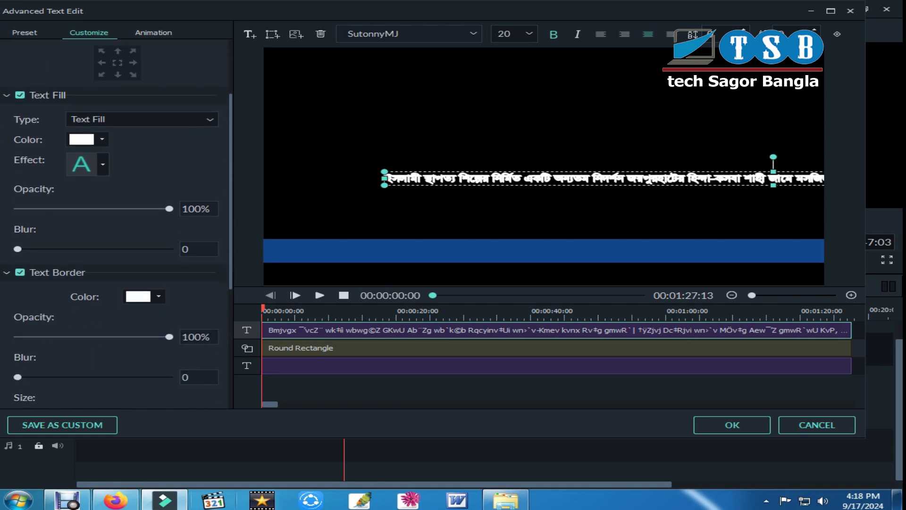
left_click(20, 272)
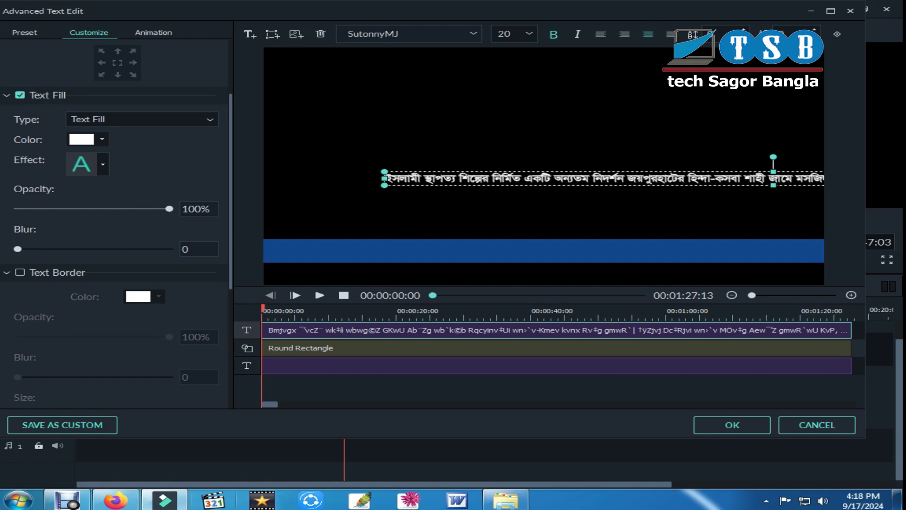
scroll(116, 224, "down", 3)
scroll(116, 224, "up", 5)
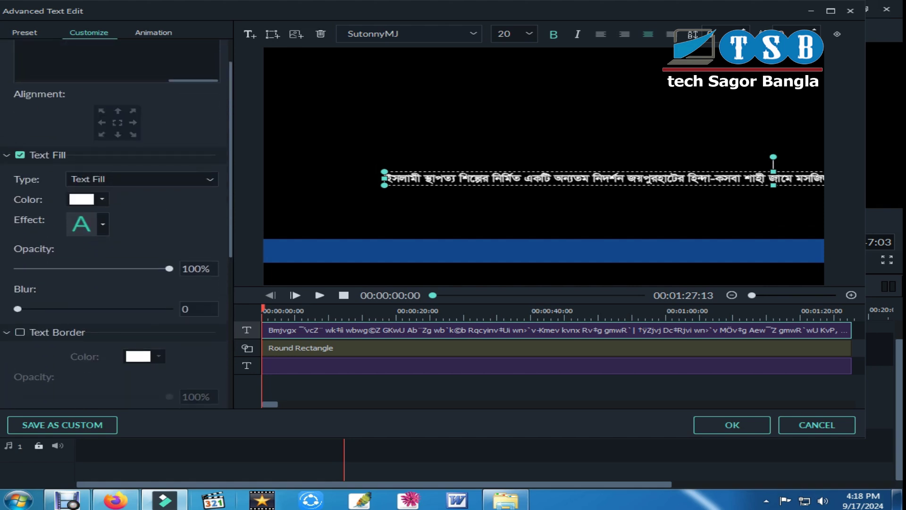
Move the news text onto the blue bar, centre it vertically within the bar, and deselect it.
left_click_drag(604, 178, 454, 257)
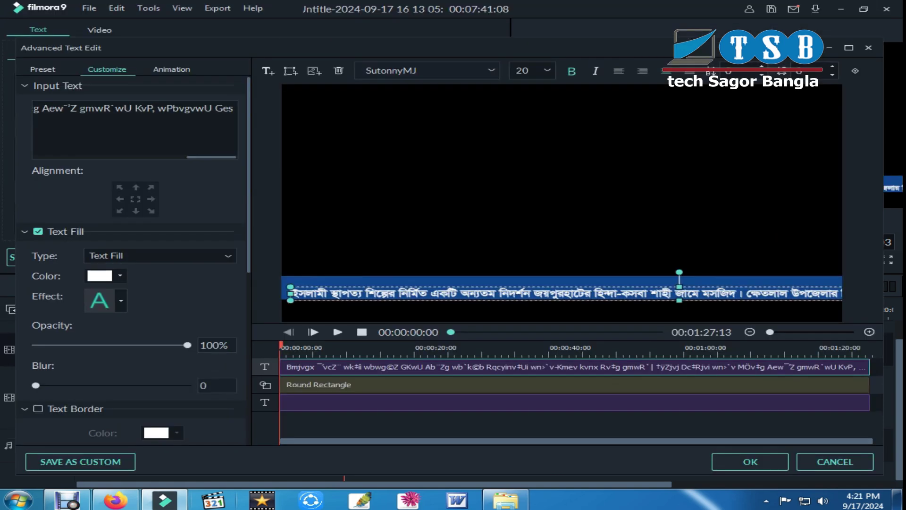
mouse_move(562, 293)
left_mouse_down()
mouse_move(550, 293)
mouse_move(562, 293)
left_mouse_up()
left_click(575, 367)
left_click(574, 385)
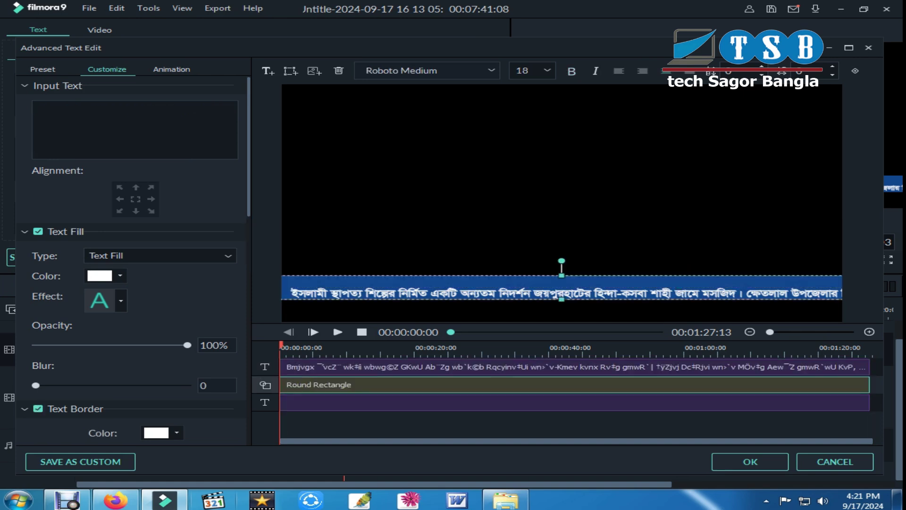
mouse_move(561, 293)
left_mouse_down()
mouse_move(550, 290)
mouse_move(561, 288)
left_mouse_up()
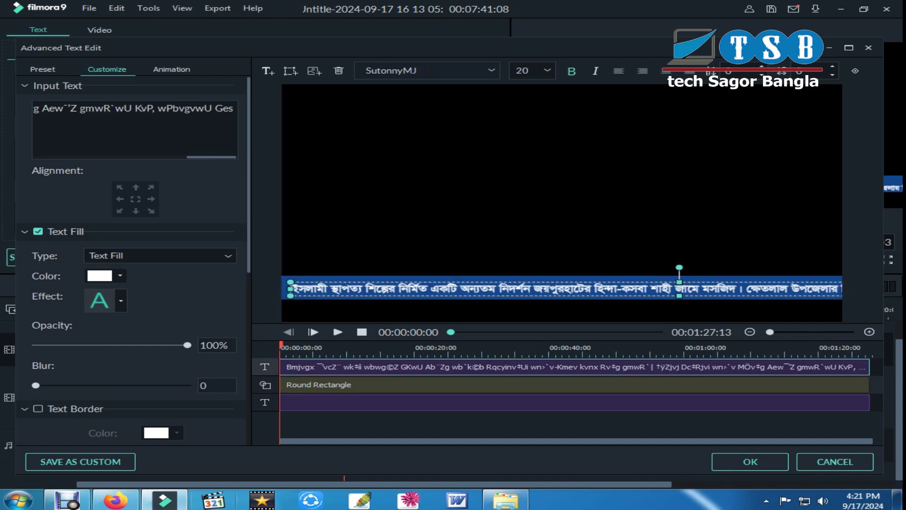
left_click(561, 198)
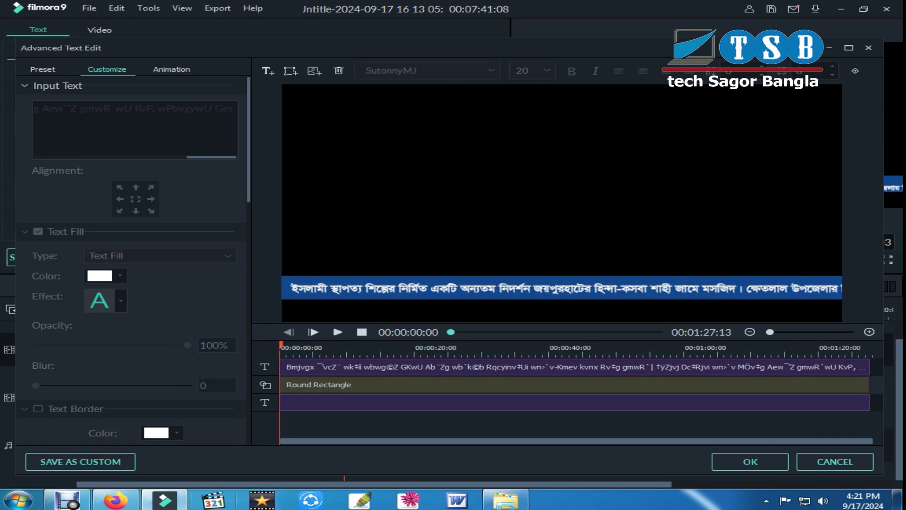
Apply the Left Roll animation to the news text and accept the title edits.
left_click(575, 367)
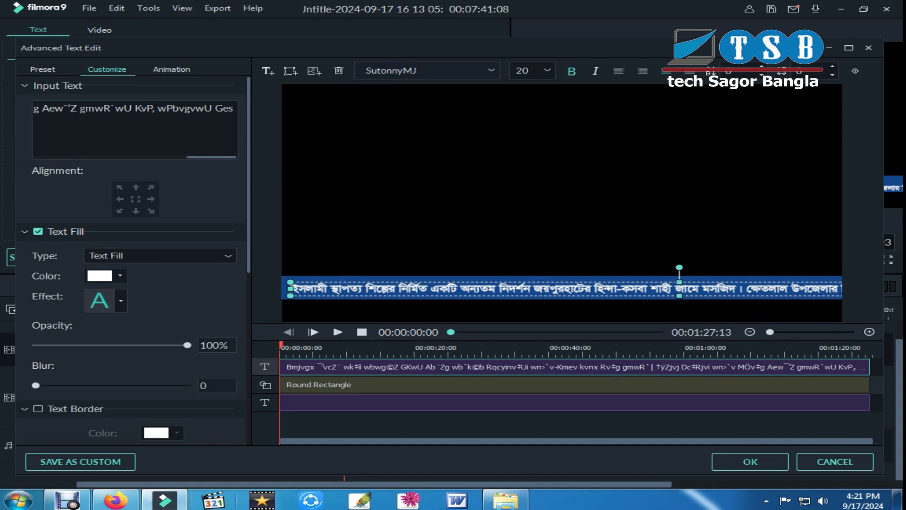
left_click(171, 69)
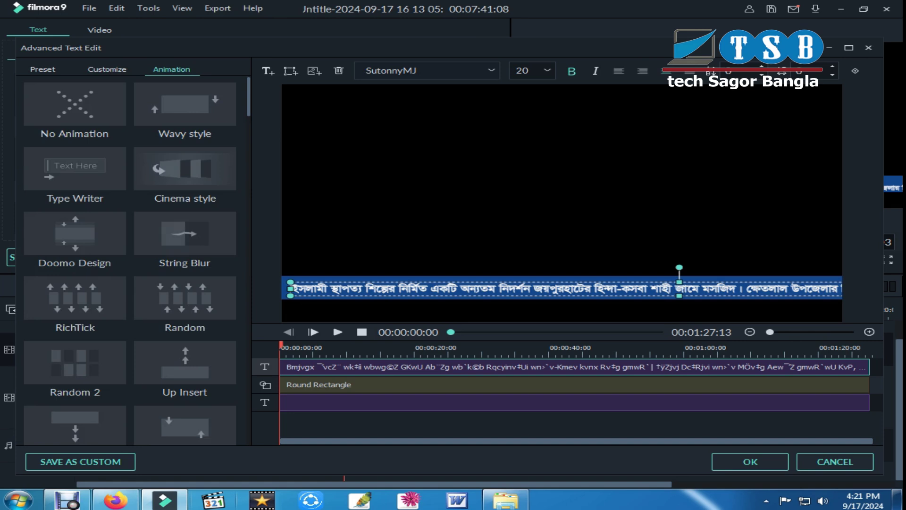
scroll(135, 260, "down", 3)
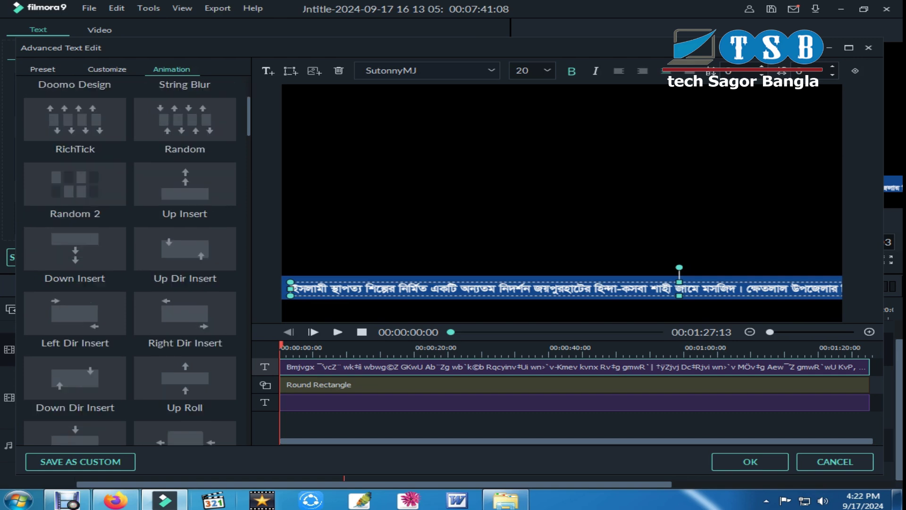
scroll(130, 260, "down", 3)
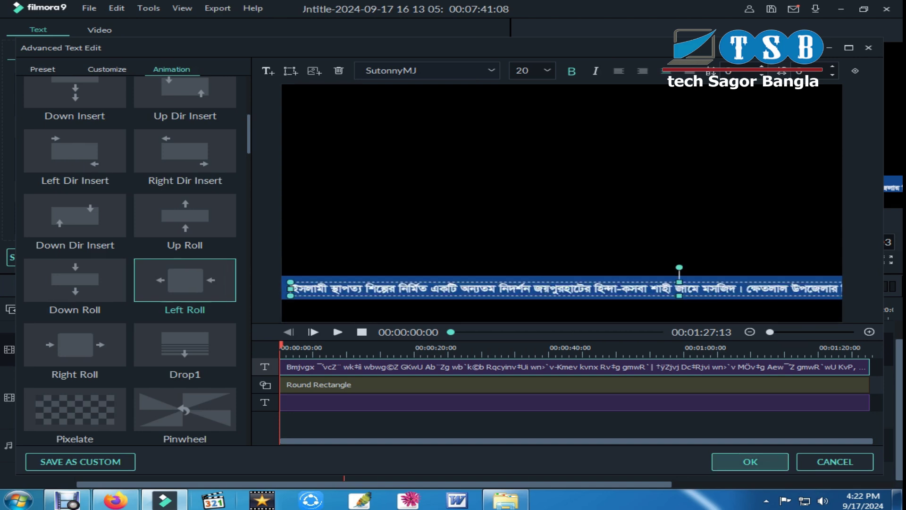
left_click(750, 461)
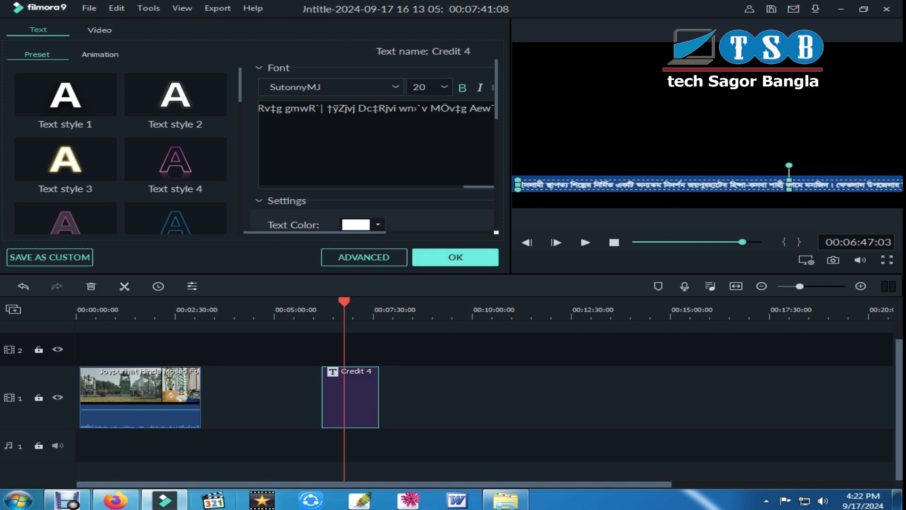
left_click(455, 257)
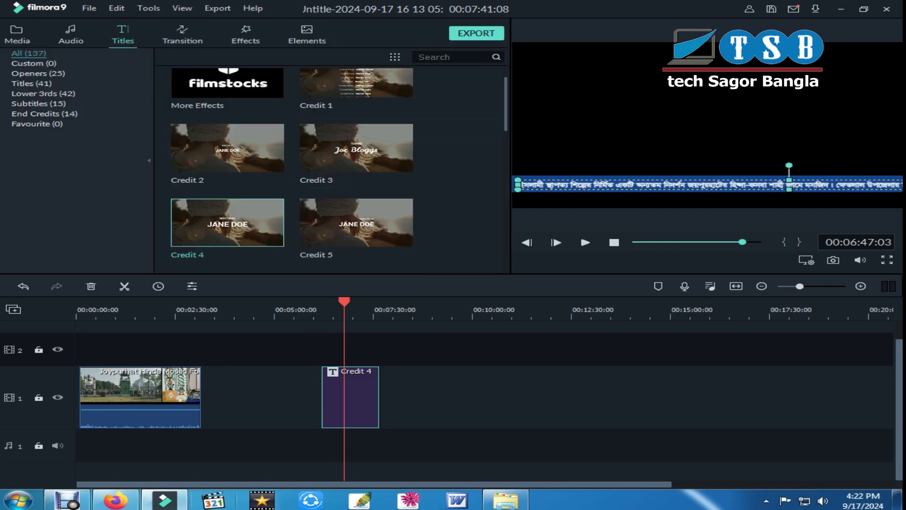
Move the Credit 4 title onto video track 2 above the mosque footage and preview it at 00:01:01:22.
left_click_drag(344, 302, 338, 302)
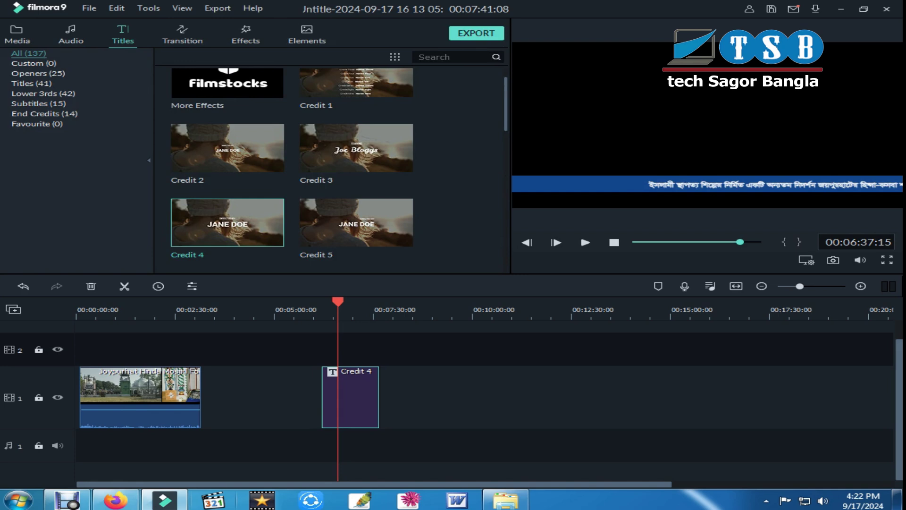
left_click_drag(354, 397, 128, 349)
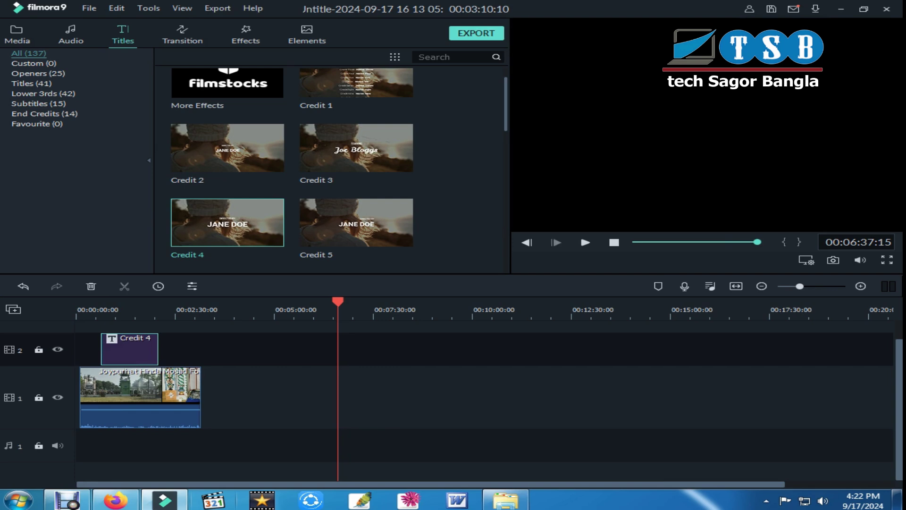
left_click(101, 312)
mouse_move(101, 303)
left_mouse_down()
mouse_move(144, 302)
mouse_move(116, 302)
left_mouse_up()
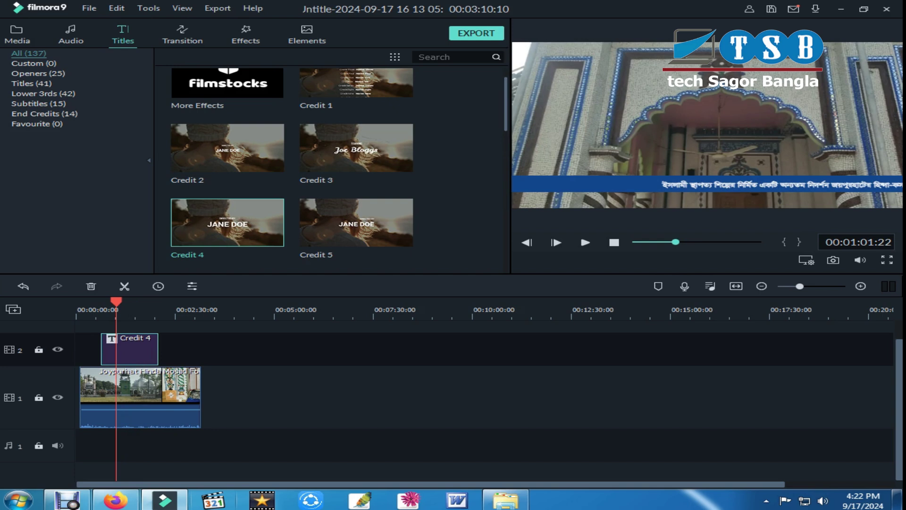
Reopen the Credit 4 title on track 2 in the advanced text editor.
double_click(134, 350)
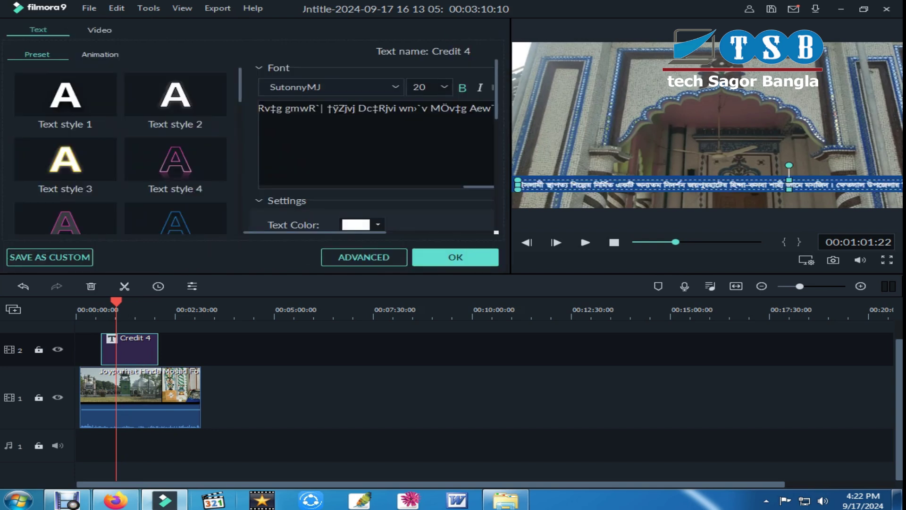
left_click(364, 257)
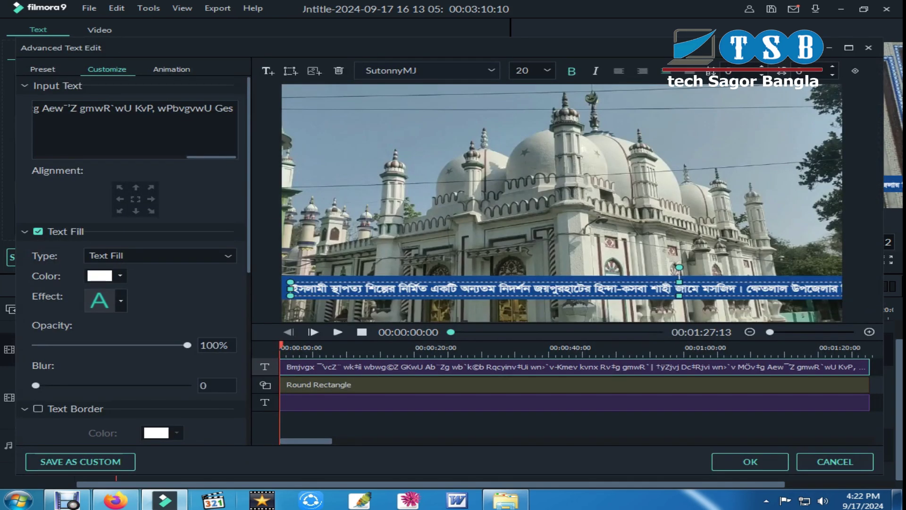